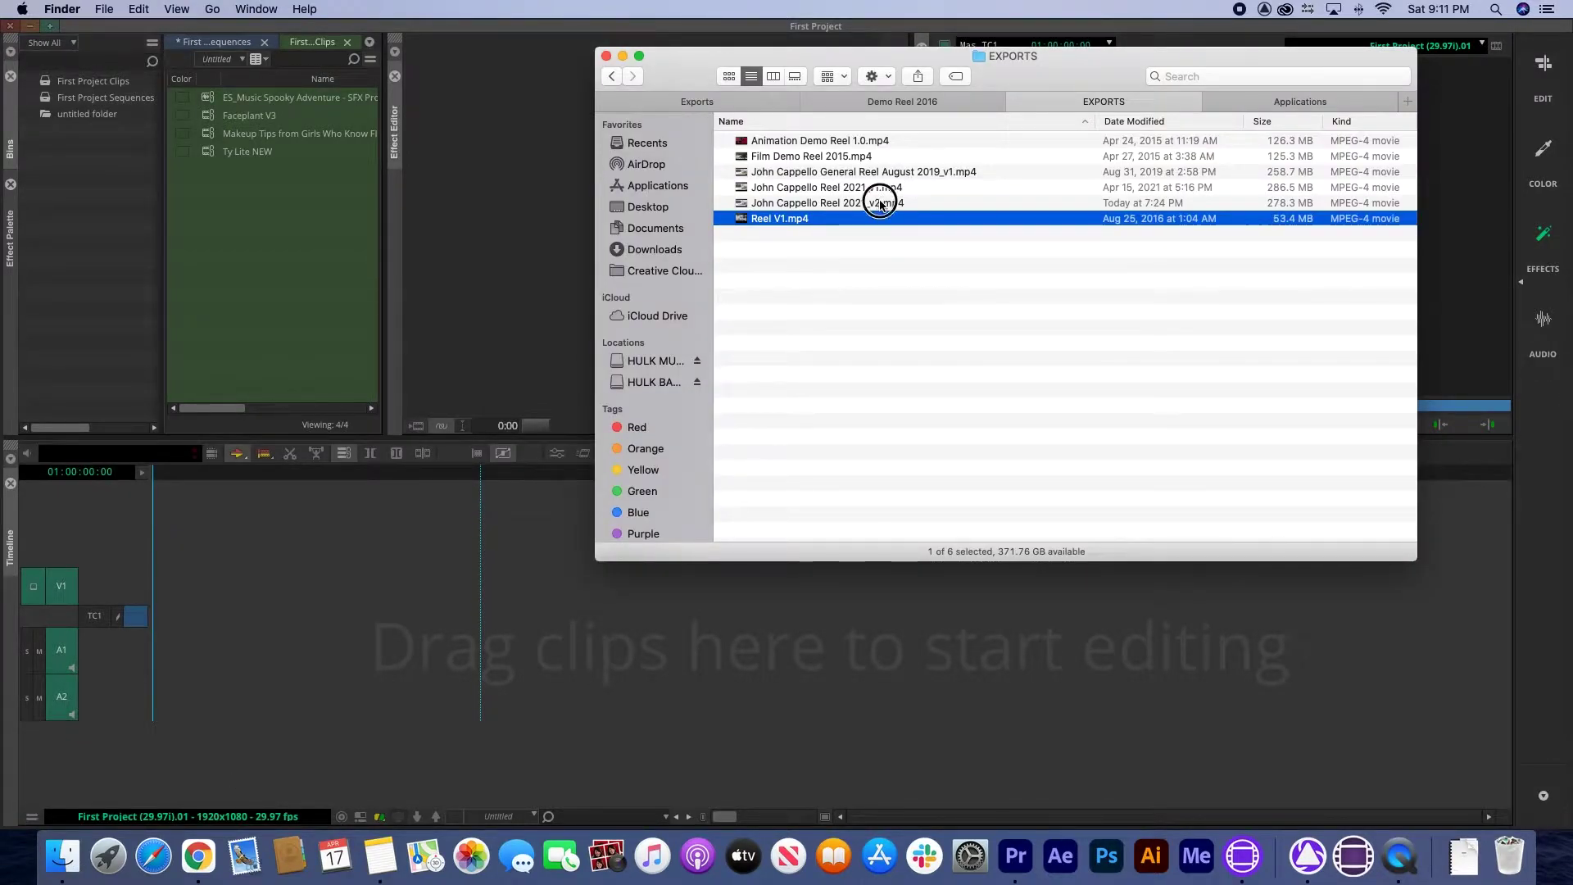
# - Drag the Reel 2021_v2.mp4 file from the EXPORTS folder onto the Avid bin
pyautogui.click(879, 203)
pyautogui.moveTo(206, 270); pyautogui.dragTo(298, 291)
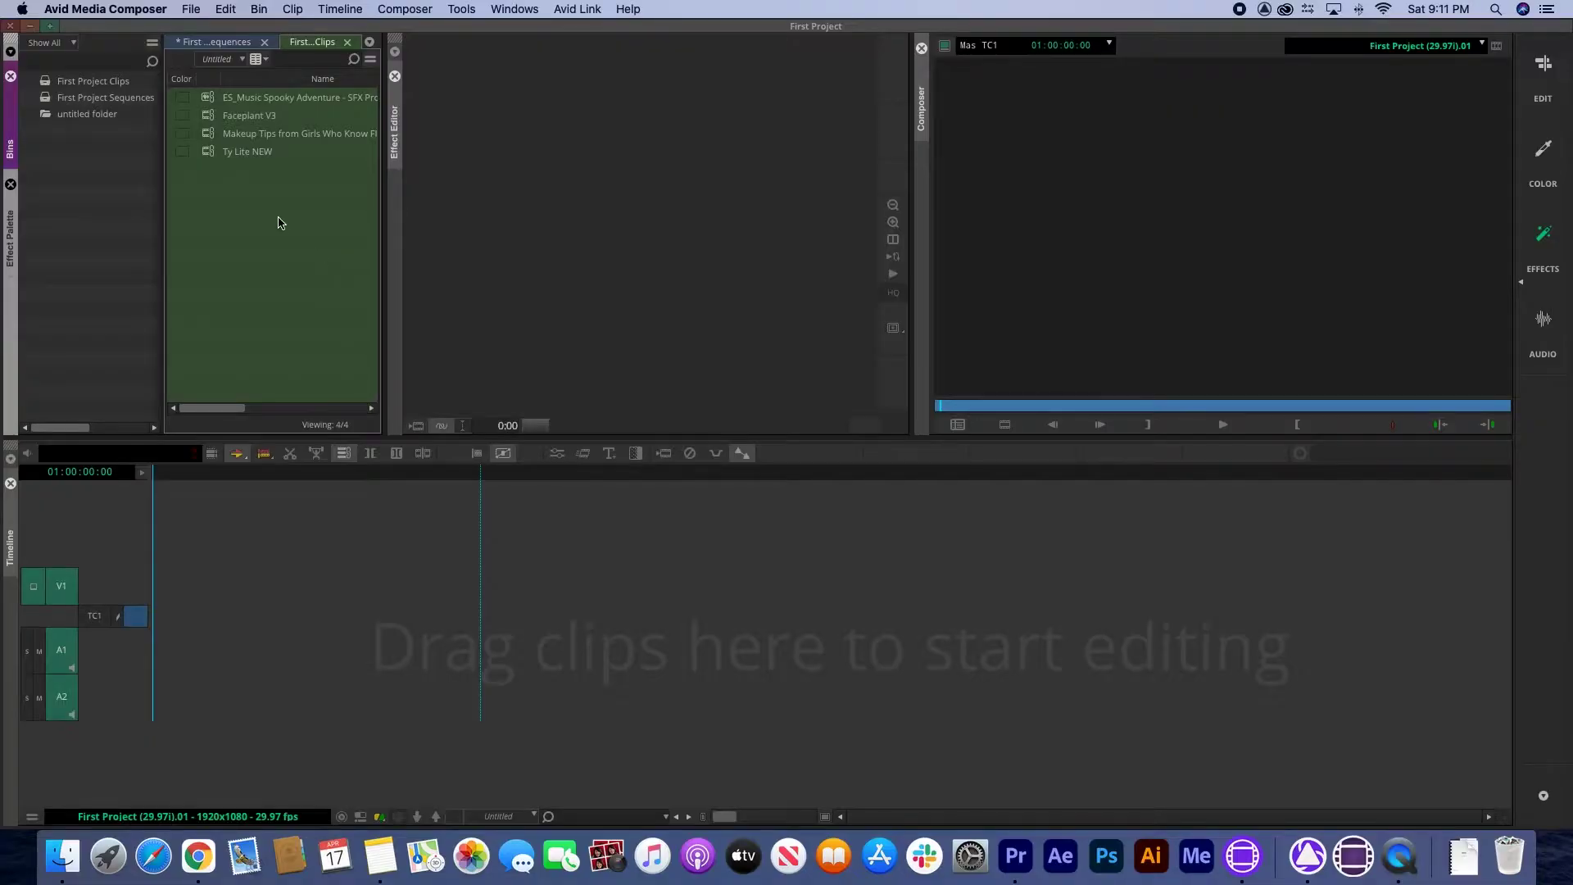
pyautogui.rightClick(278, 221)
pyautogui.moveTo(308, 245)
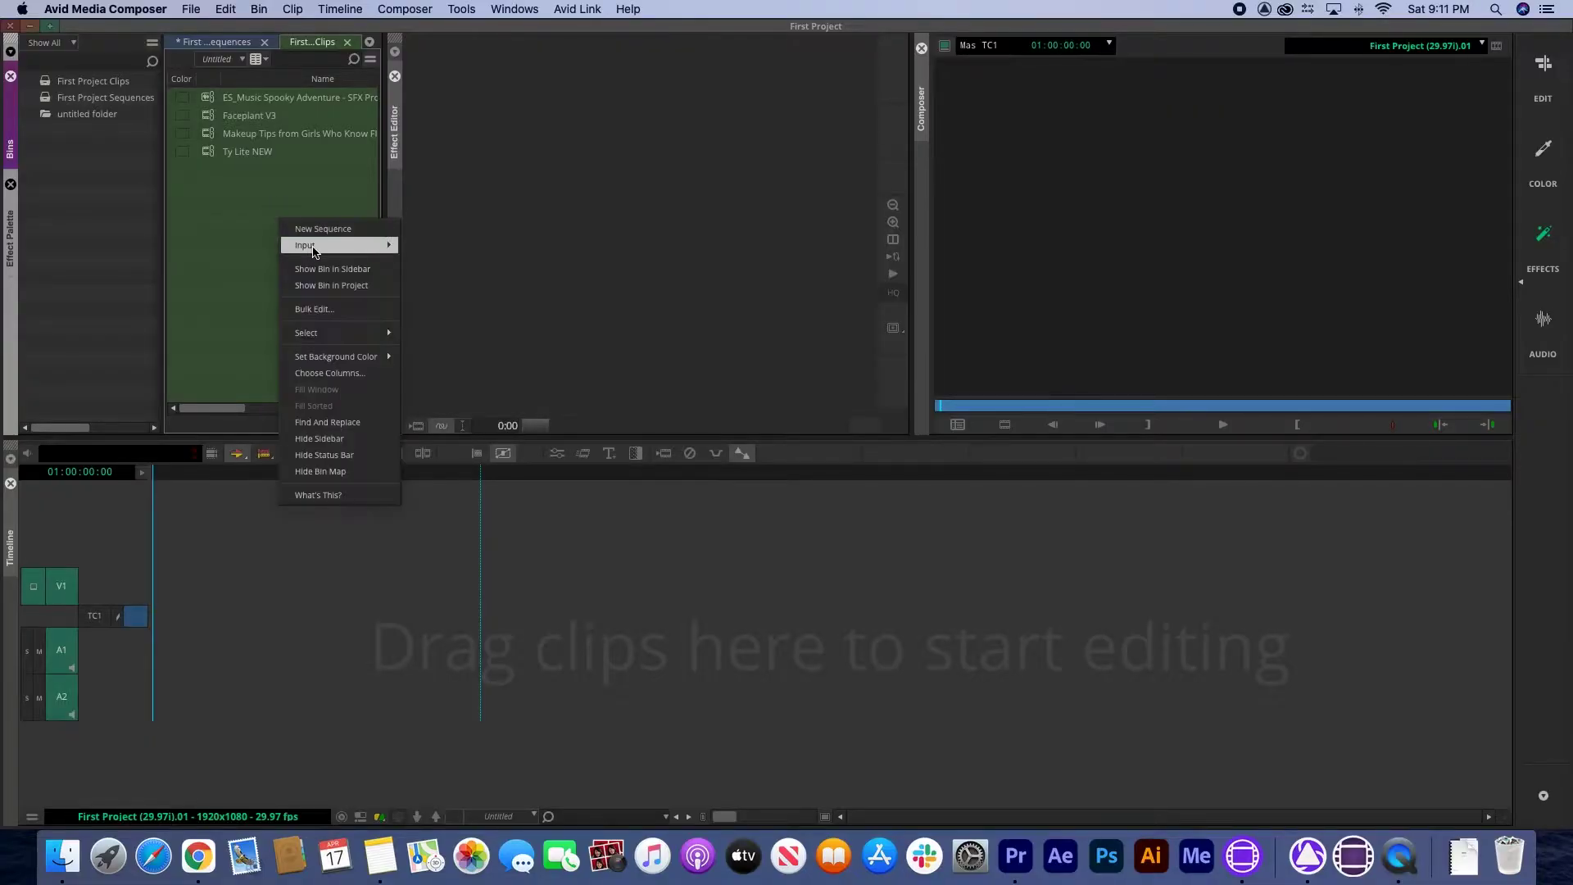
# - Link Reel 2021_v2.mp4 from the HULK MUFFIN drive into the clips bin via the Source Browser
pyautogui.click(416, 250)
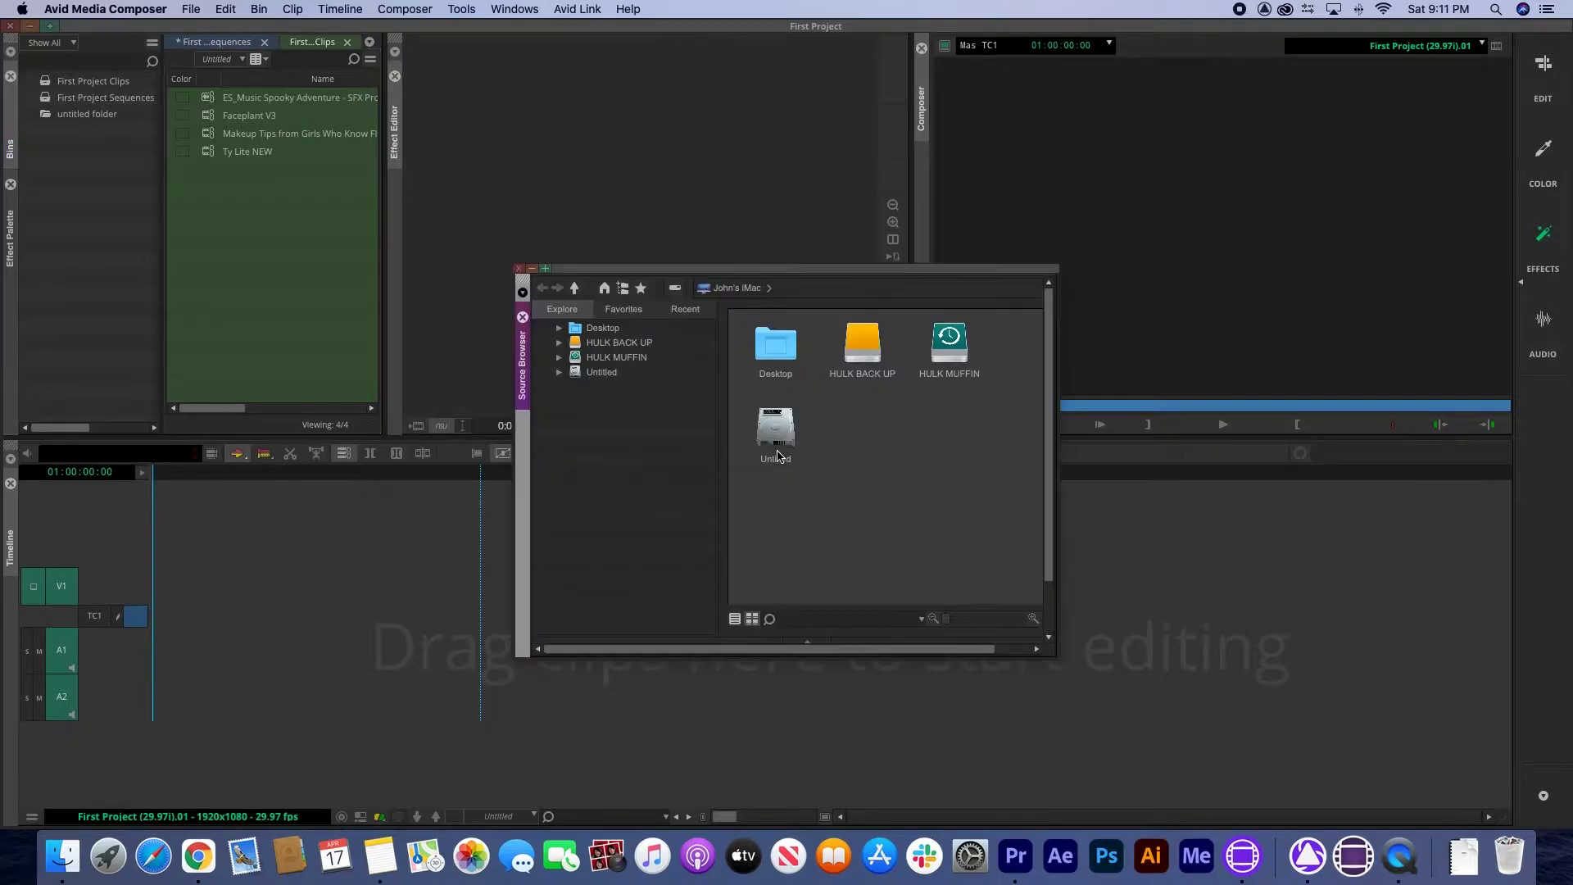
pyautogui.doubleClick(949, 350)
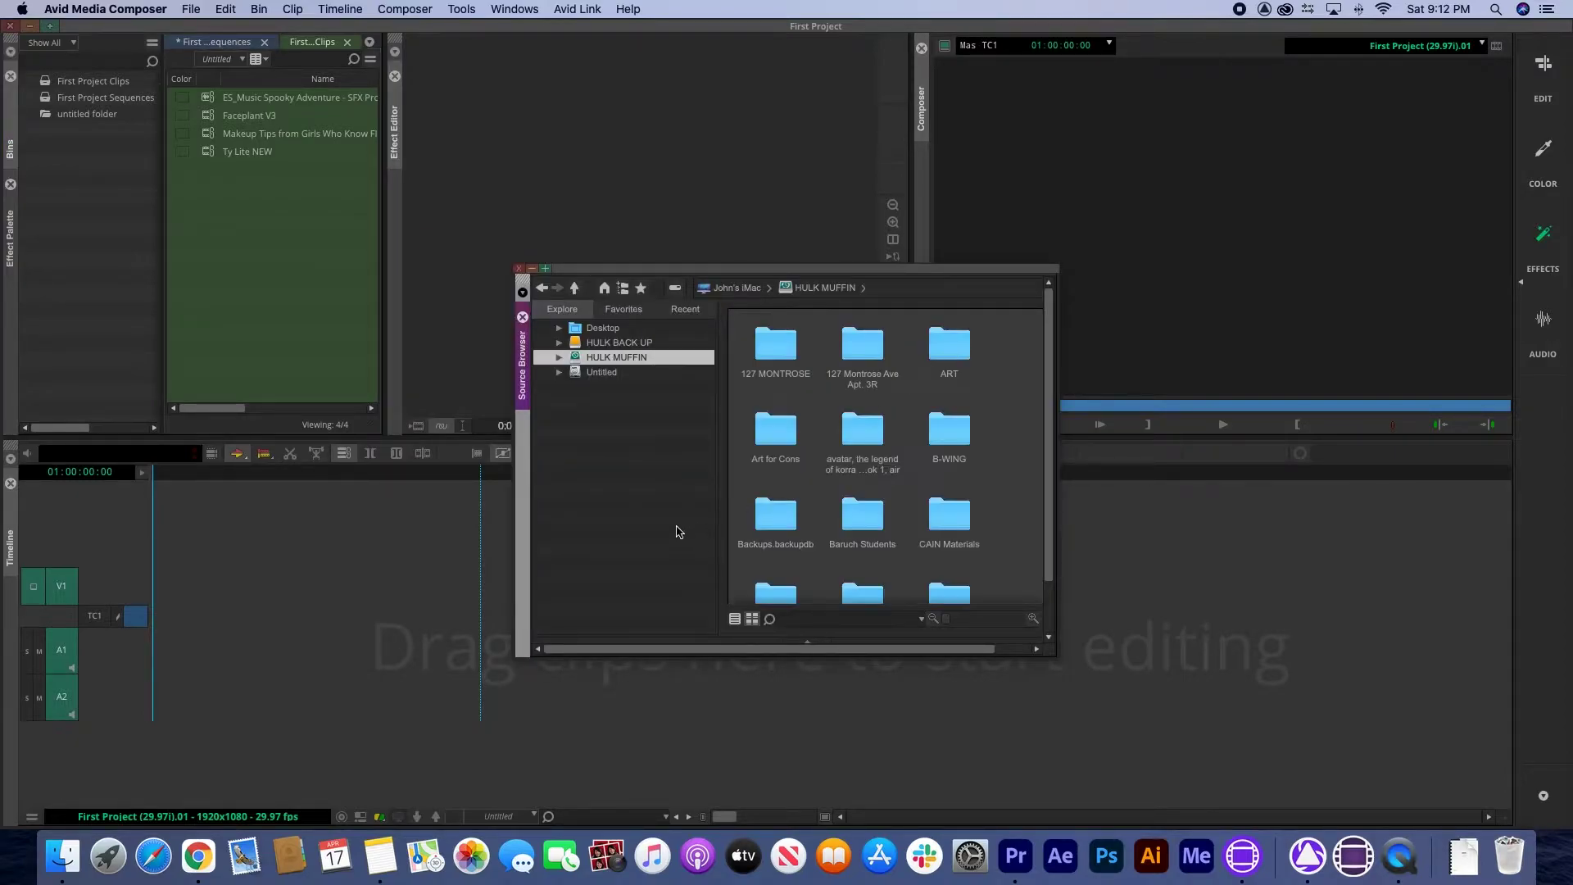
pyautogui.scroll(-5, 890, 507)
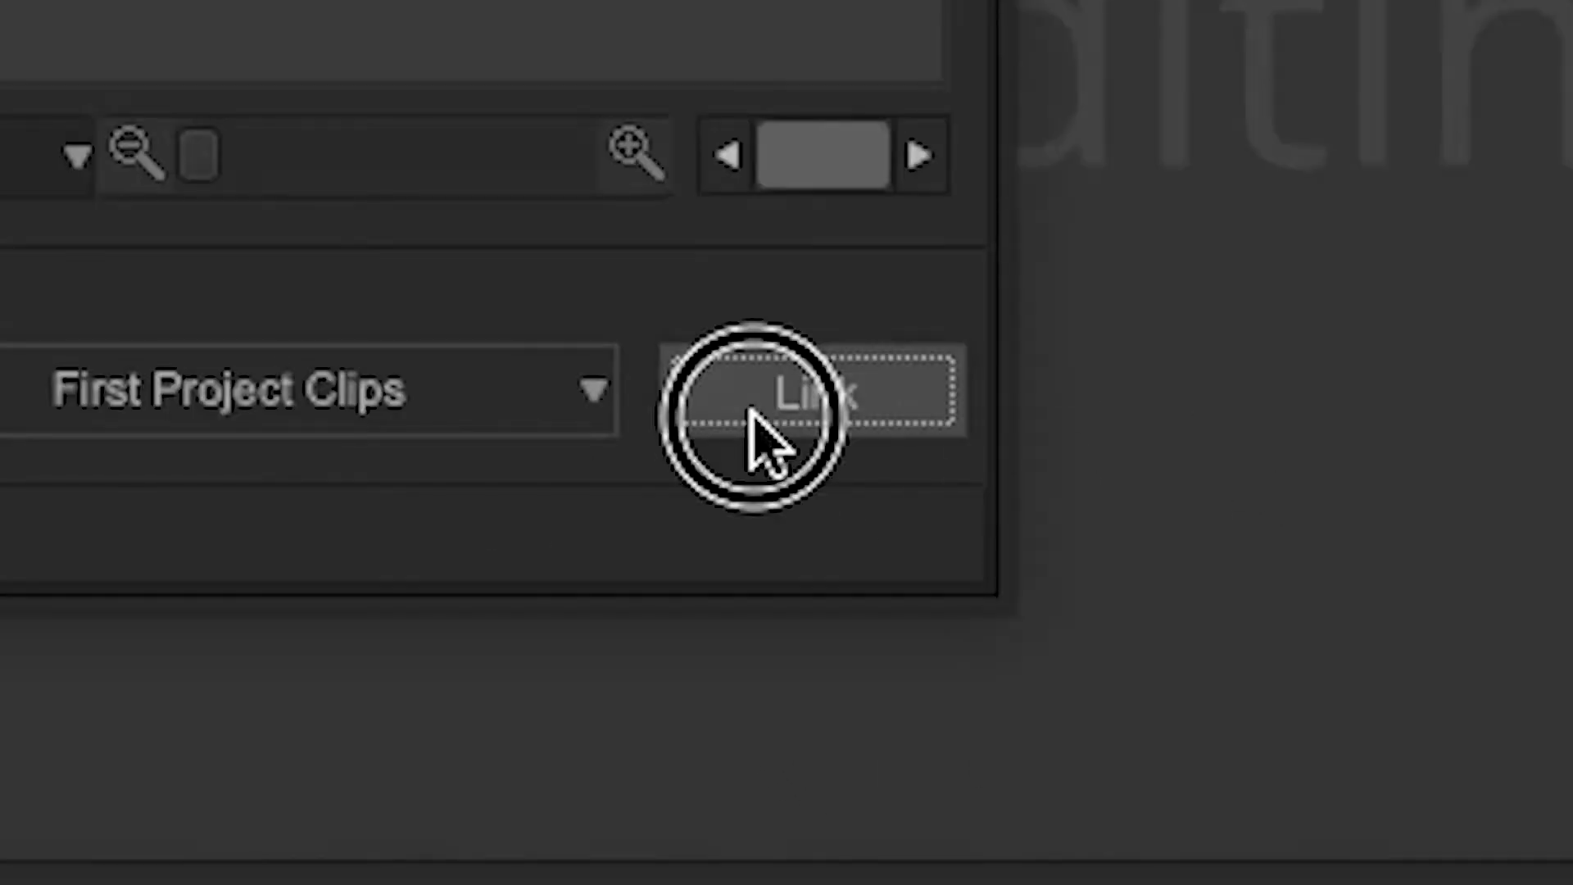
pyautogui.click(764, 406)
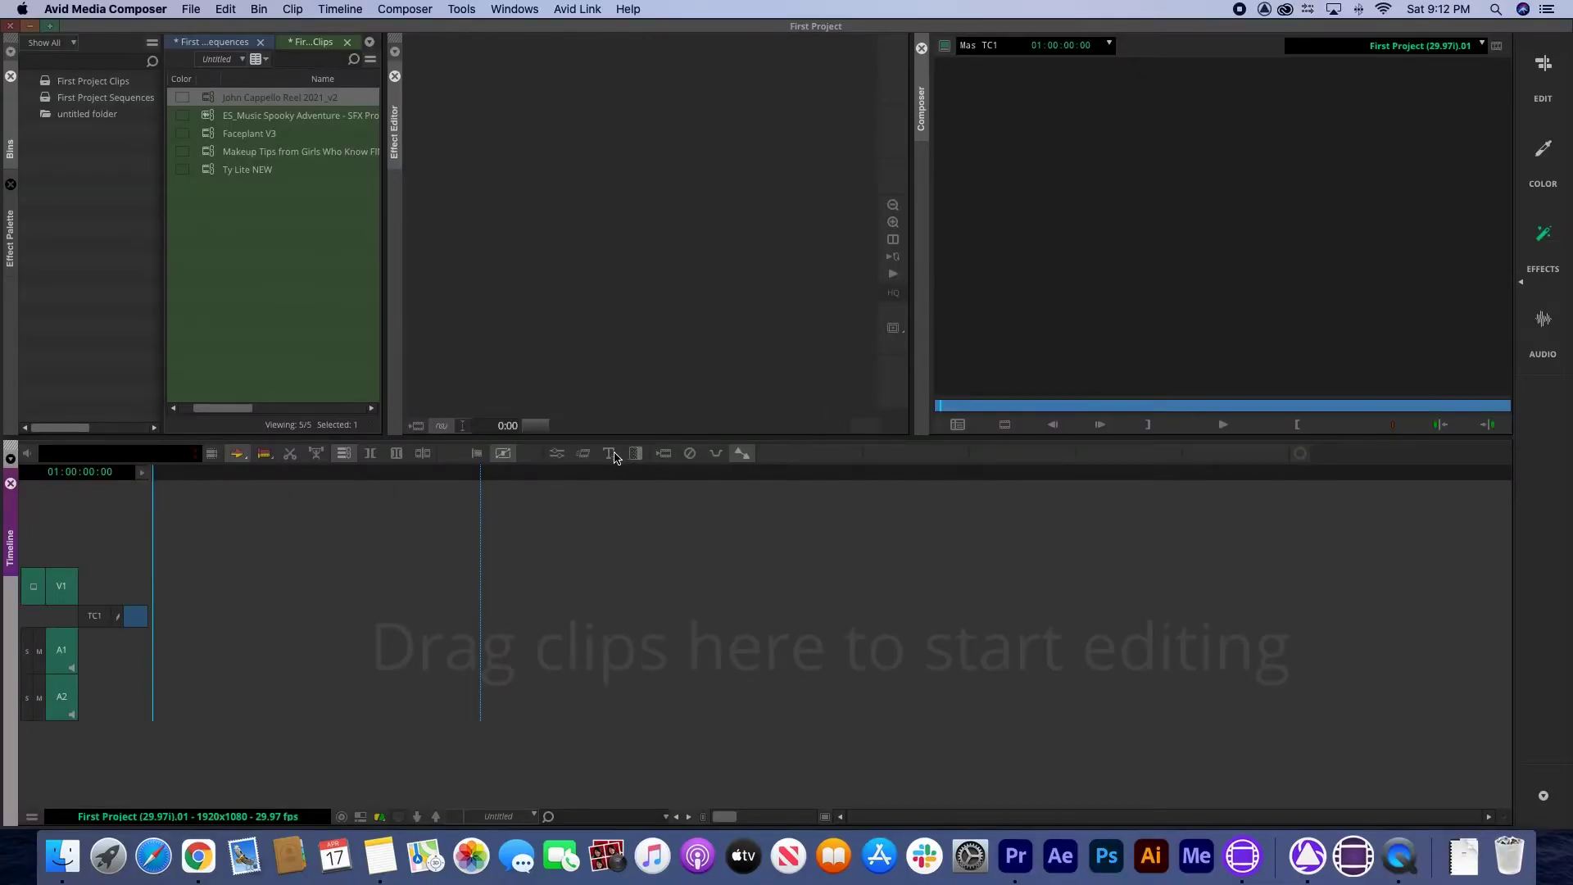
pyautogui.click(612, 456)
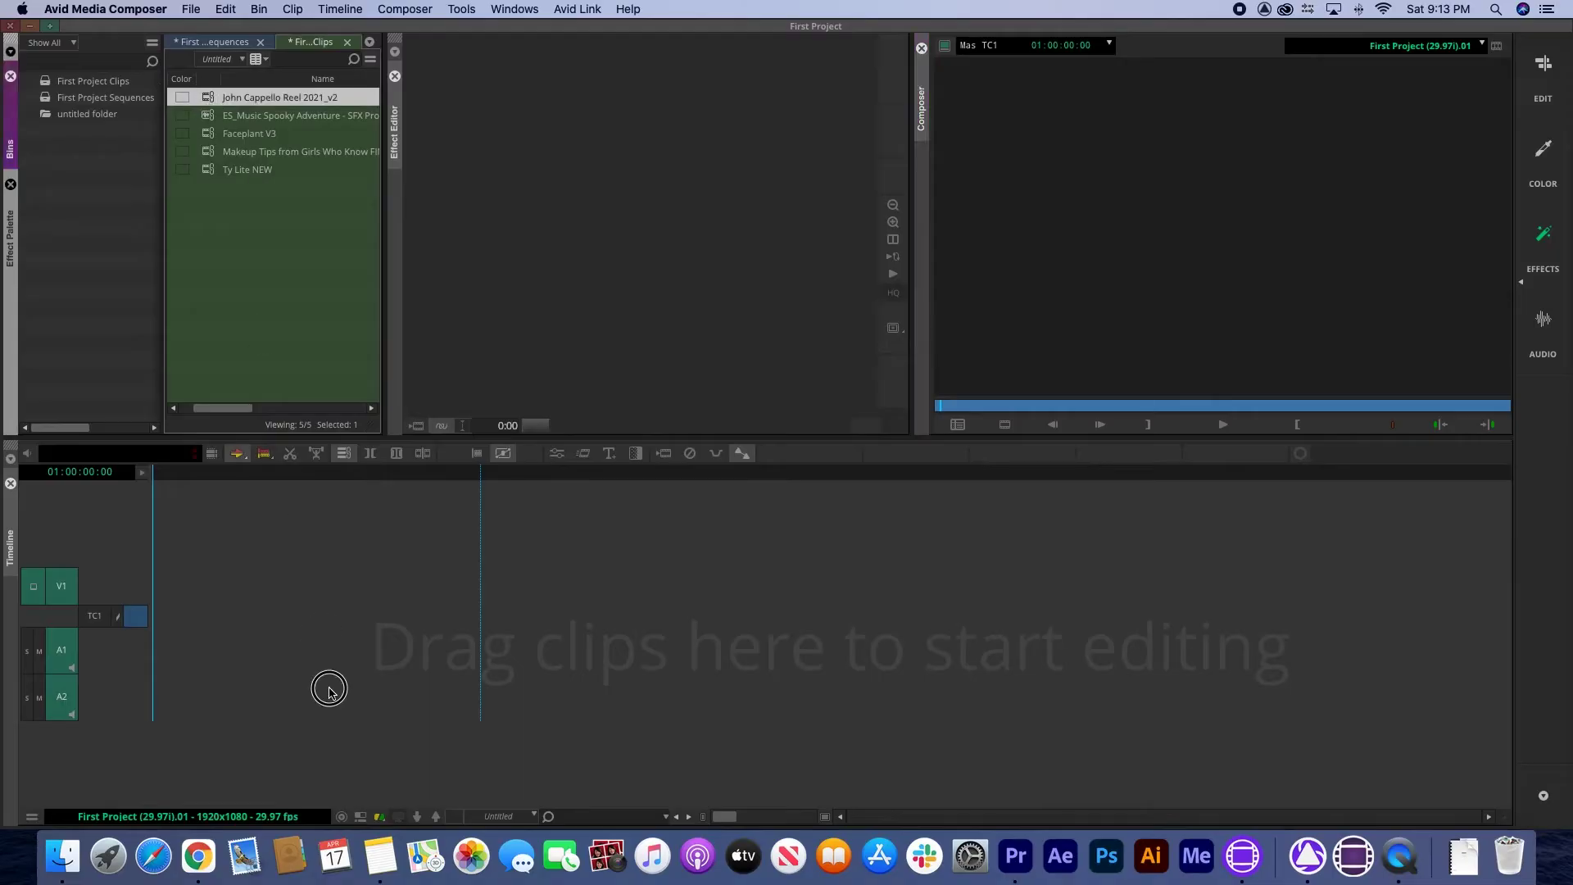
# - Place a Titler+ title on the timeline, close the Titler, and return the playhead to the reel clip
pyautogui.click(170, 590)
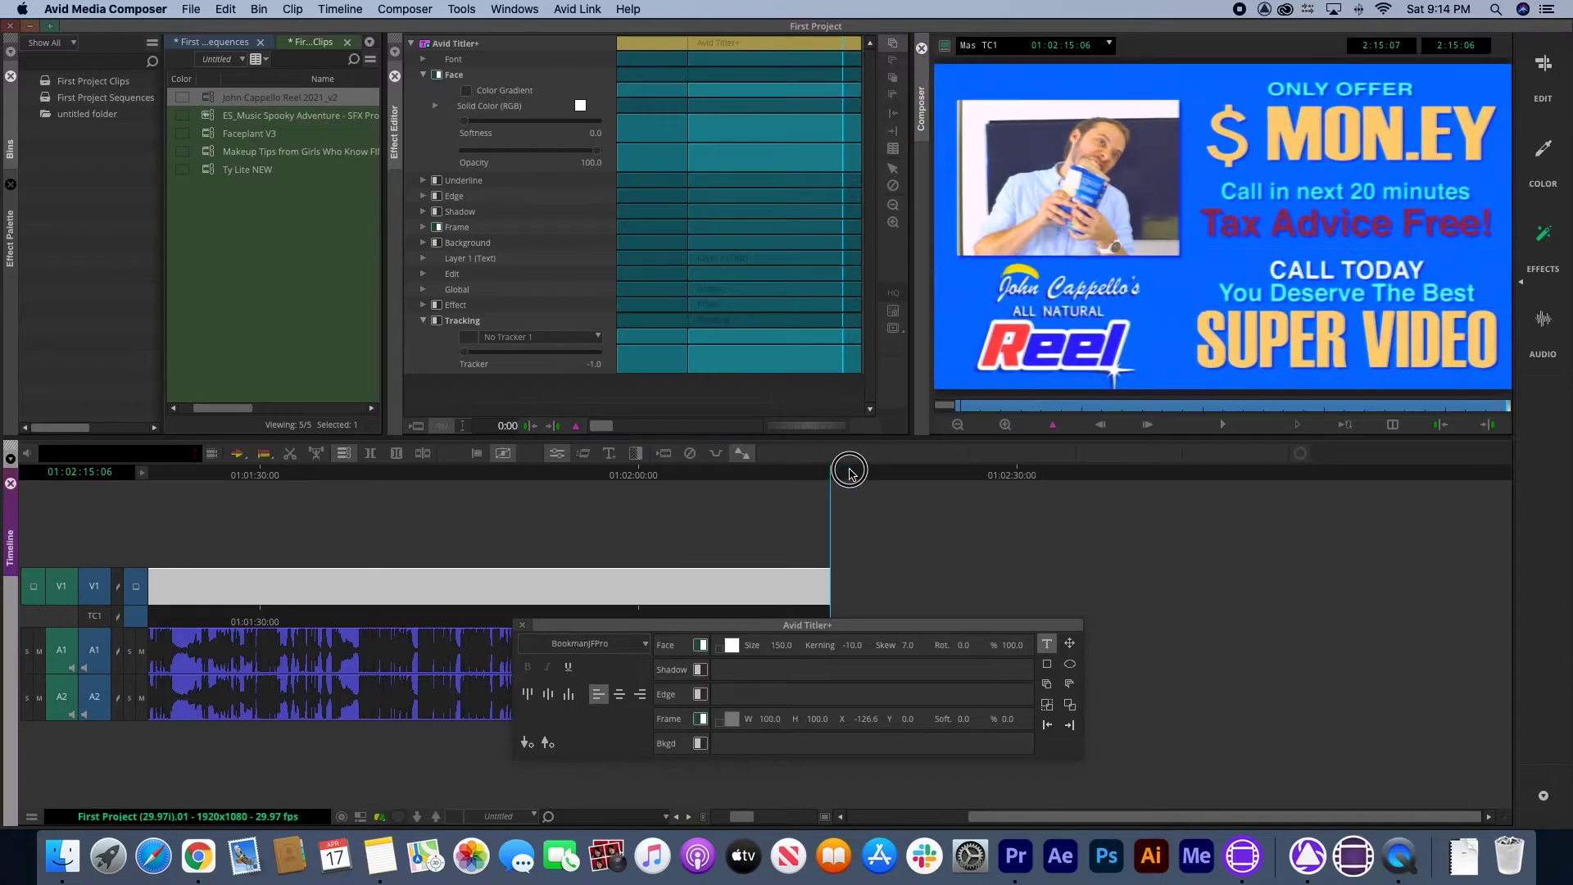
pyautogui.click(831, 476)
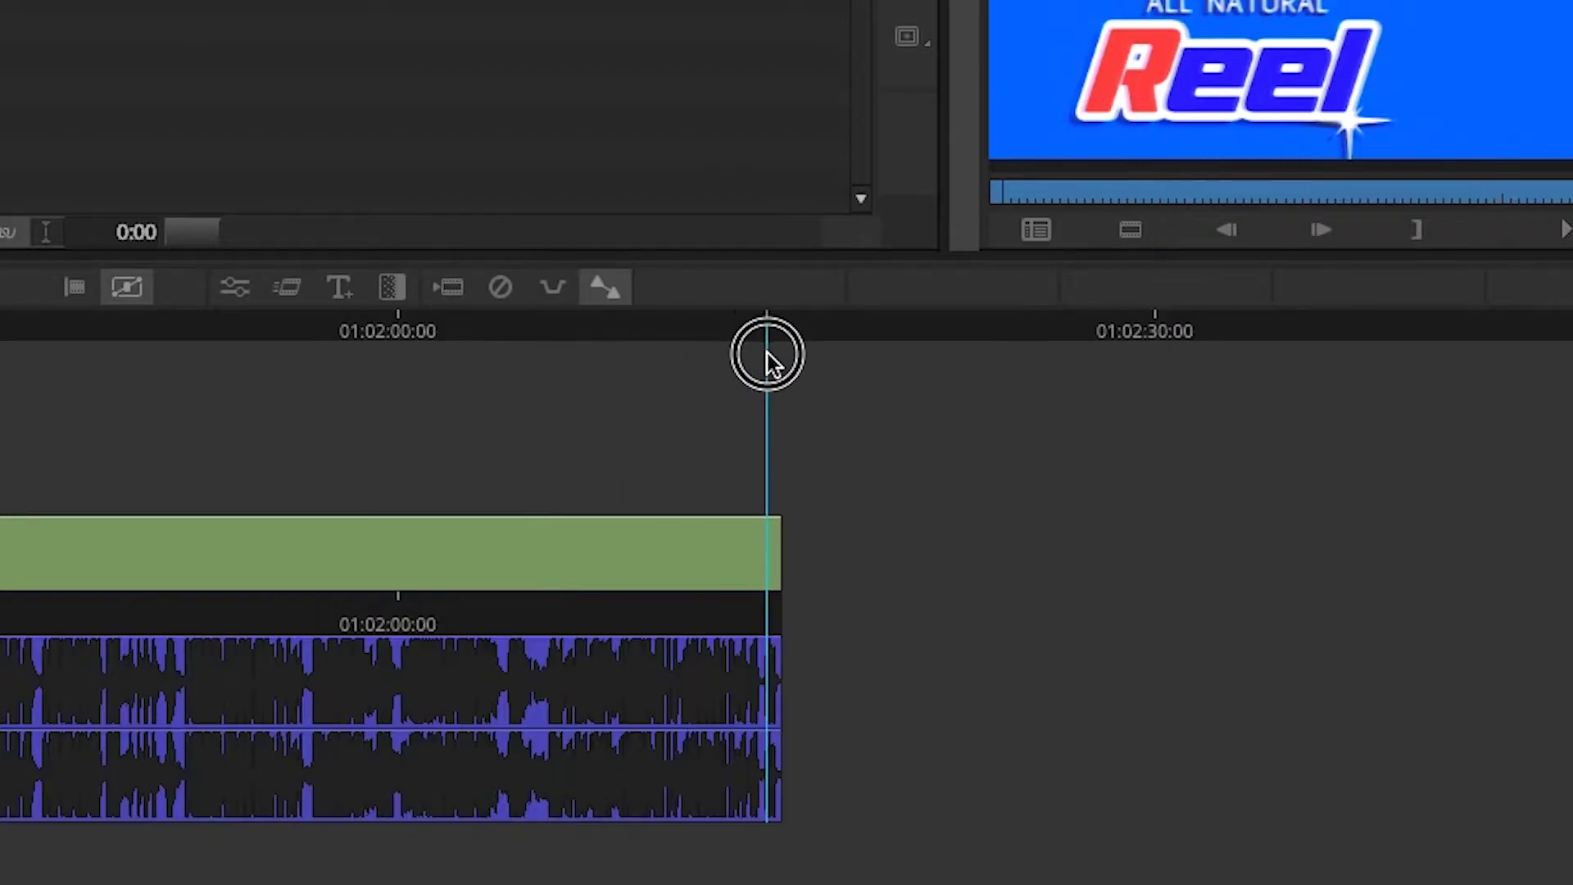
pyautogui.click(758, 497)
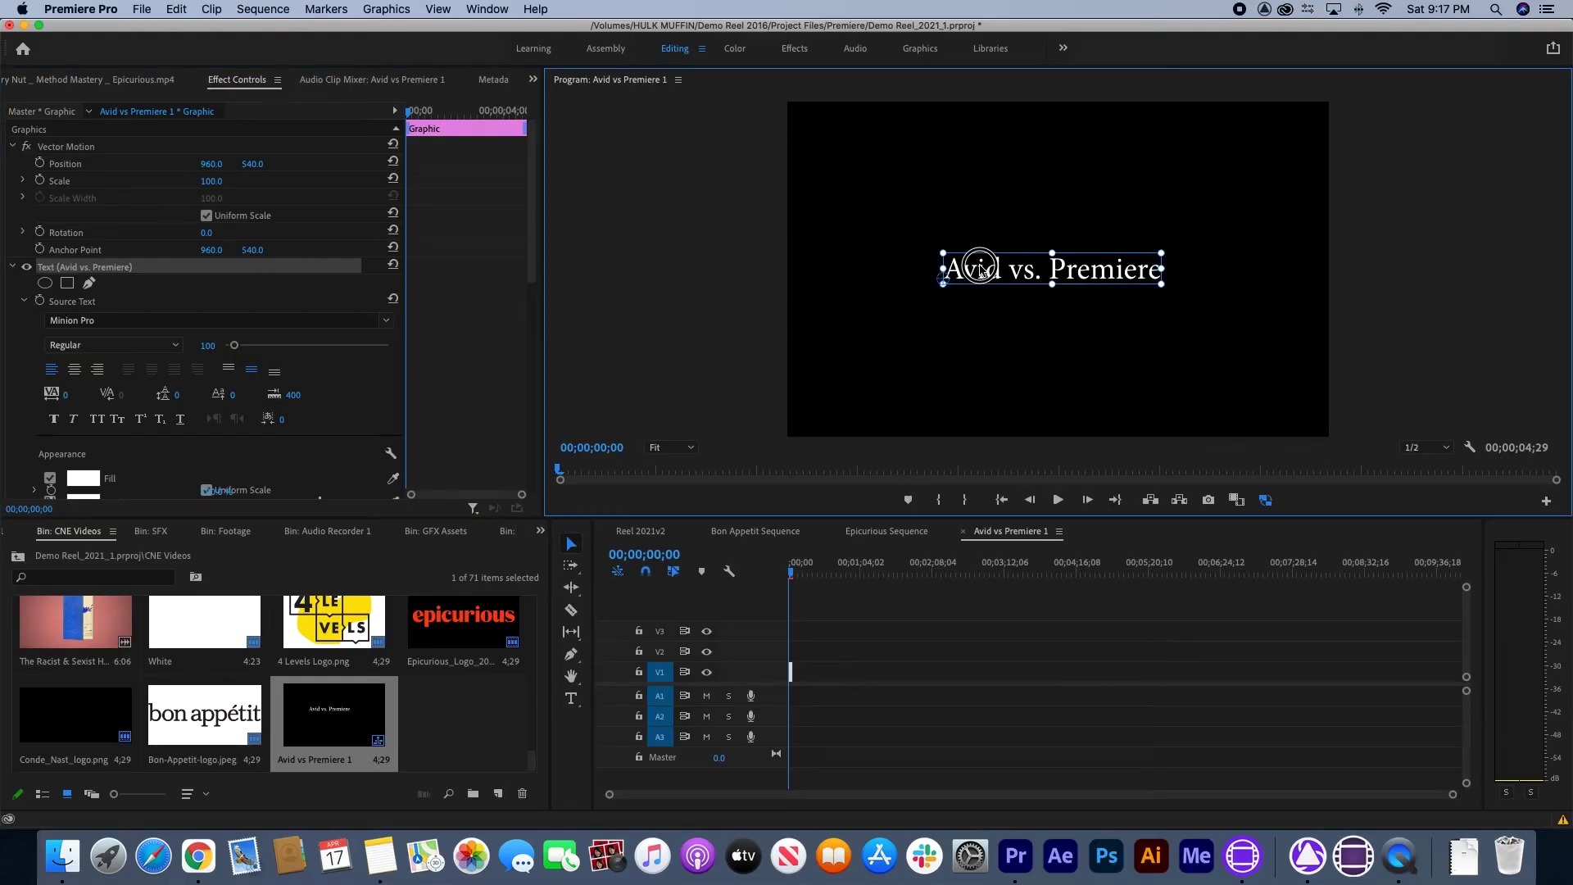
# - Deselect the 'Avid vs. Premiere' title text and switch to QuickTime Player
pyautogui.click(768, 411)
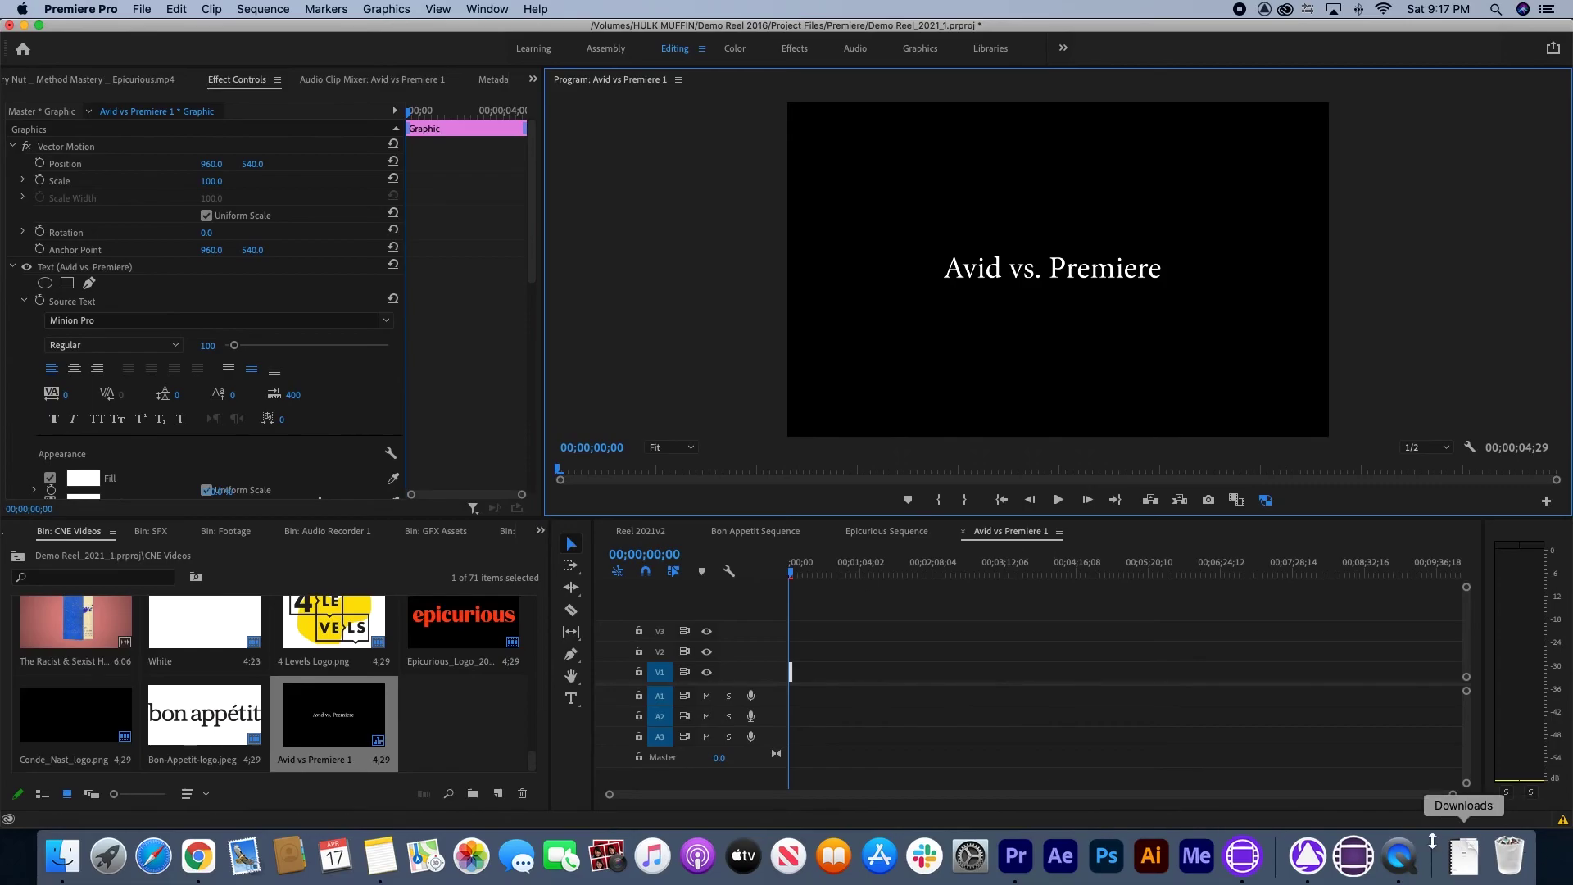
pyautogui.click(1401, 857)
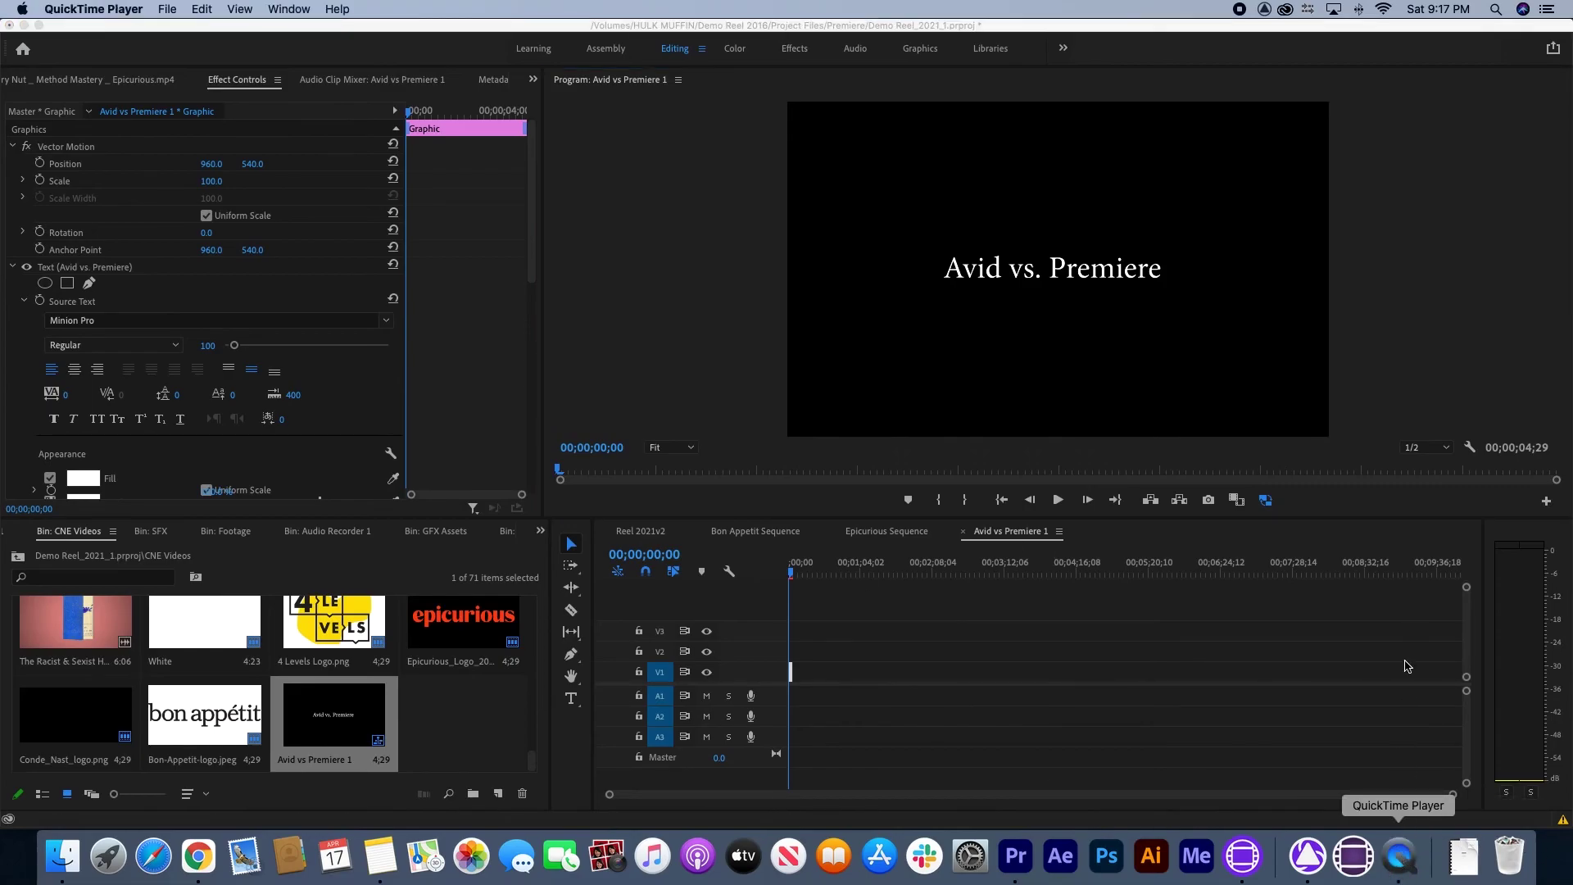